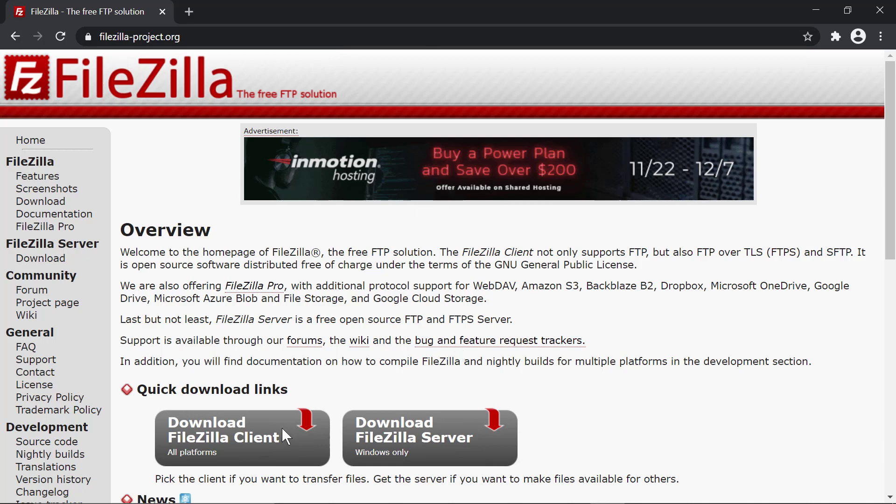
Download the standard FileZilla Client 3.52.2 installer for 64-bit Windows, set to open when finished
{"action": "left_click", "coordinate": [264, 439]}
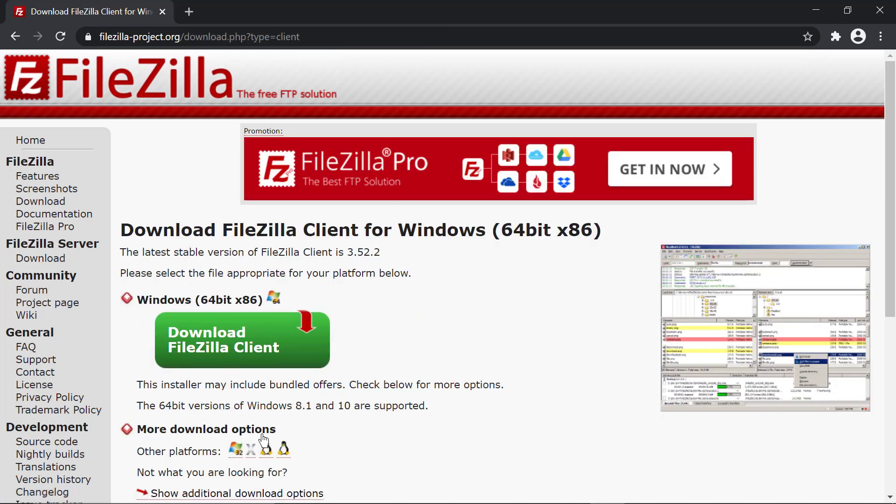
{"action": "scroll", "coordinate": [383, 380], "scroll_direction": "down", "scroll_amount": 1}
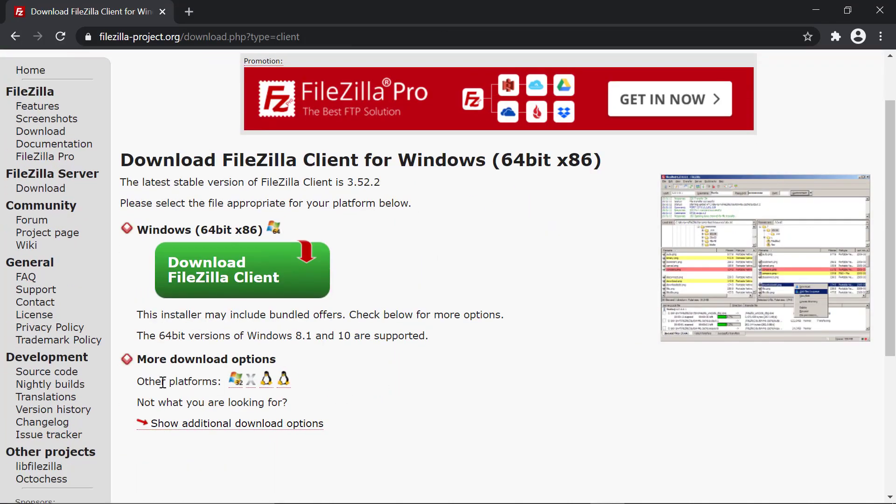
{"action": "left_click", "coordinate": [211, 278]}
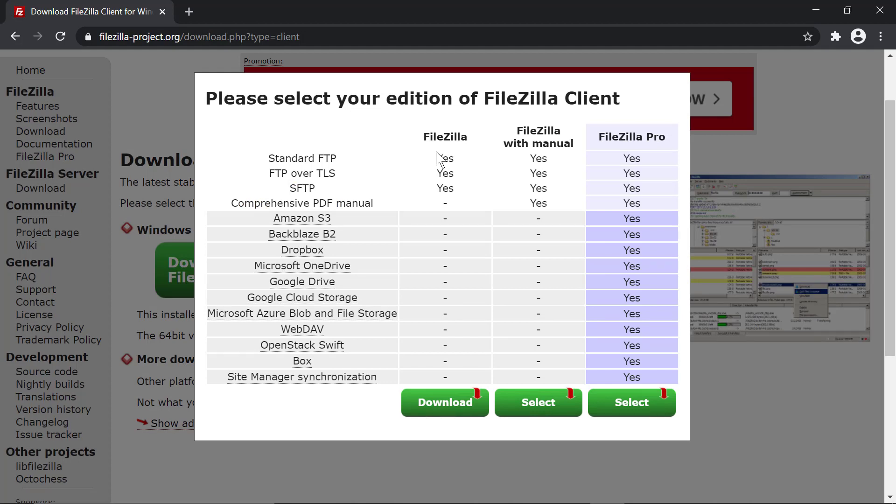
{"action": "left_click", "coordinate": [457, 411]}
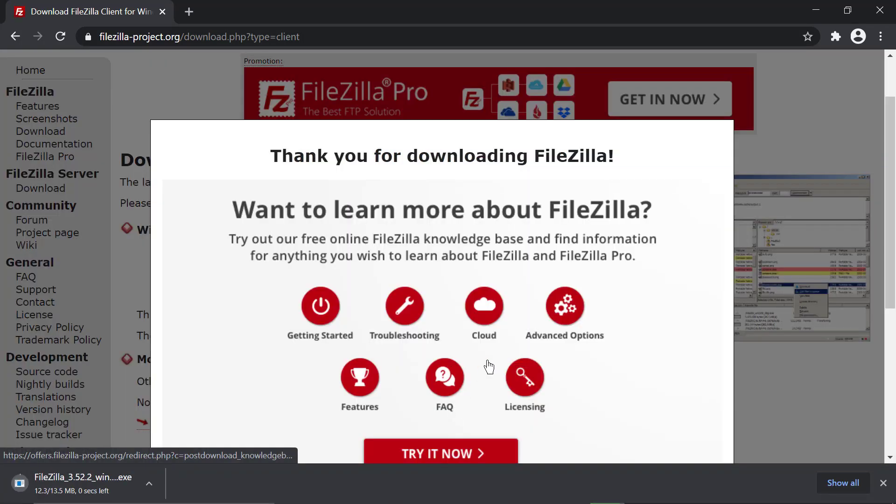
{"action": "left_click", "coordinate": [150, 484]}
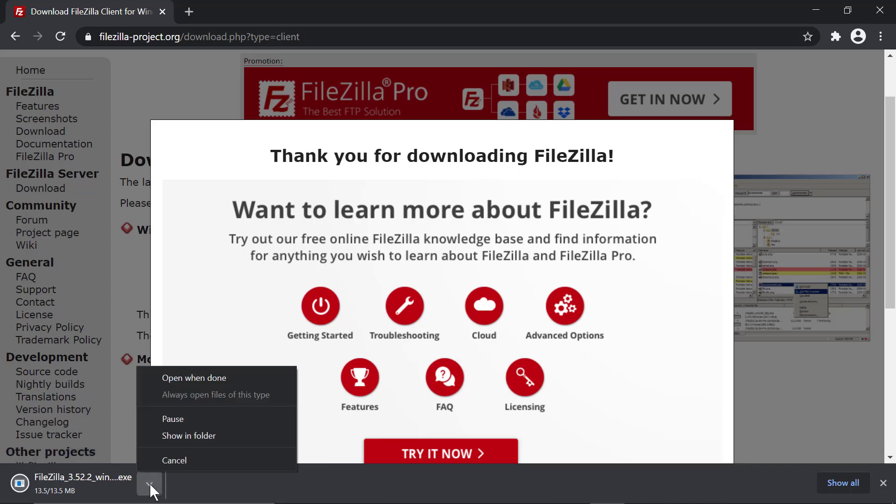
Upgrade to FileZilla 3.52.2 keeping previous settings, declining the McAfee and AVG offers, then launch it
{"action": "left_click", "coordinate": [189, 386]}
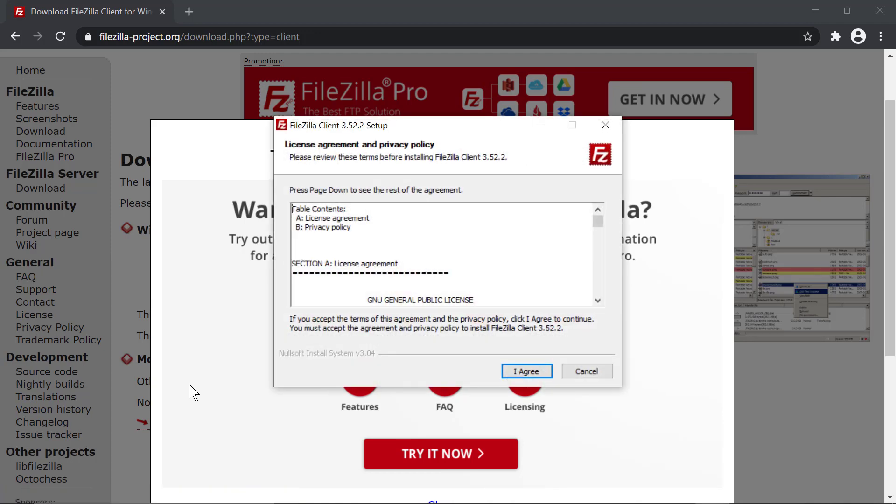
{"action": "left_click", "coordinate": [530, 376]}
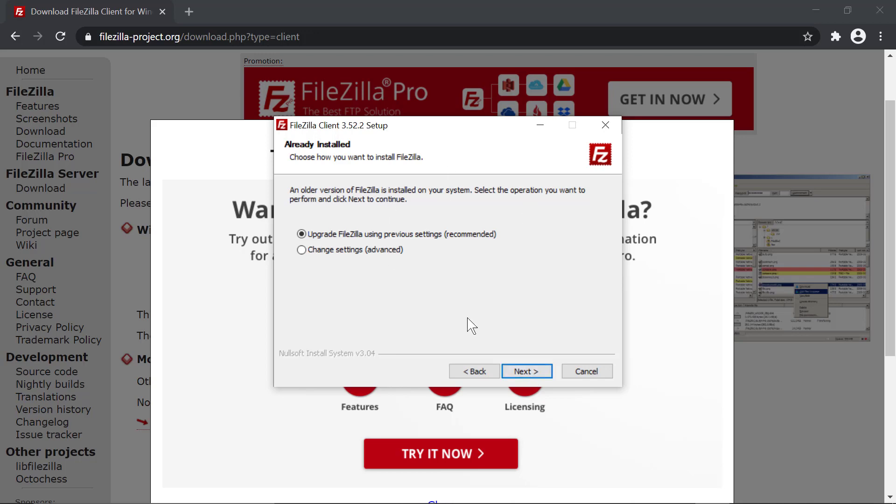
{"action": "left_click", "coordinate": [528, 372]}
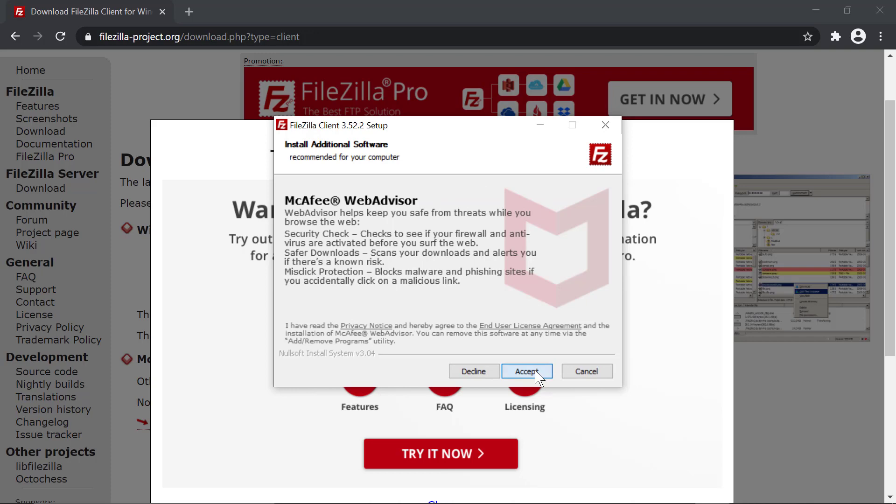
{"action": "left_click", "coordinate": [536, 371]}
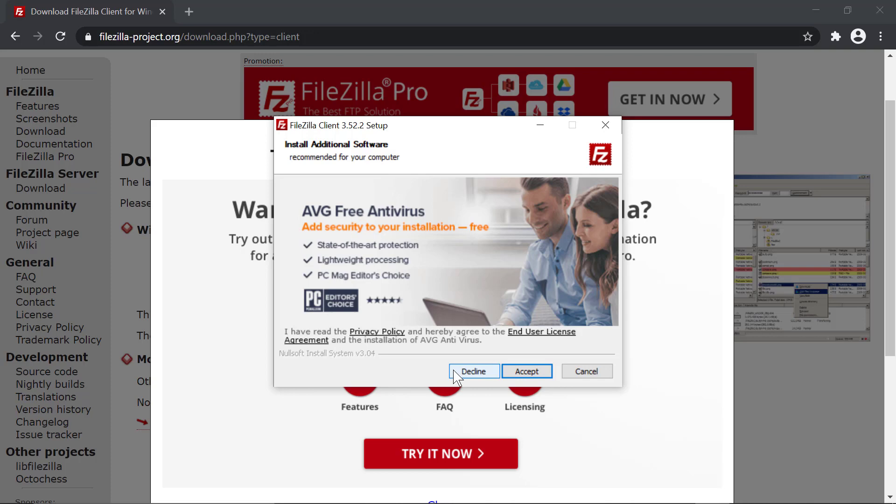
{"action": "left_click", "coordinate": [474, 371]}
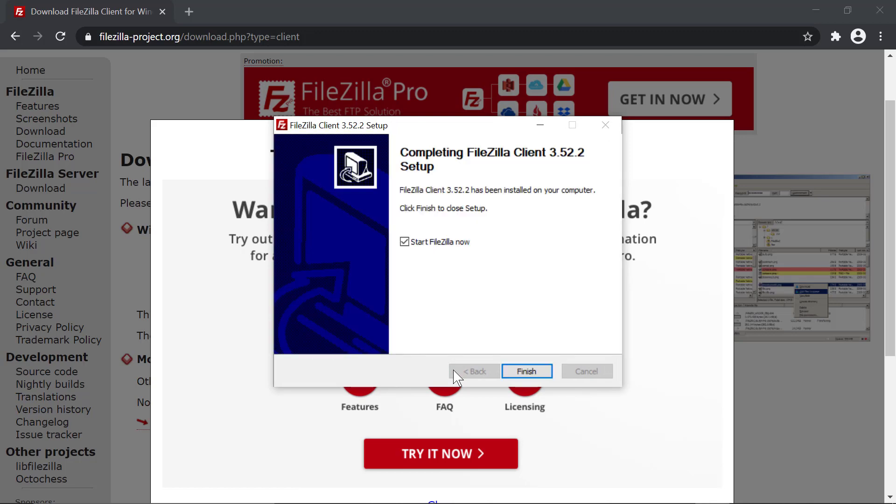
{"action": "left_click", "coordinate": [527, 371]}
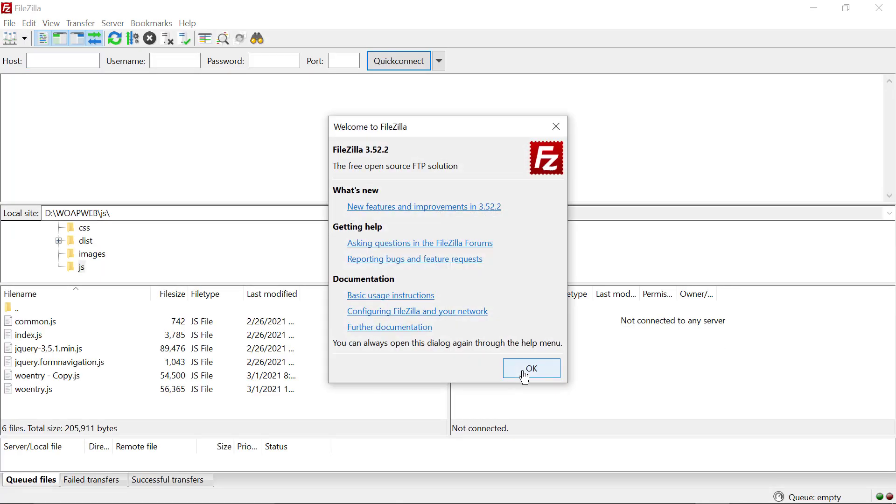
{"action": "left_click", "coordinate": [524, 377]}
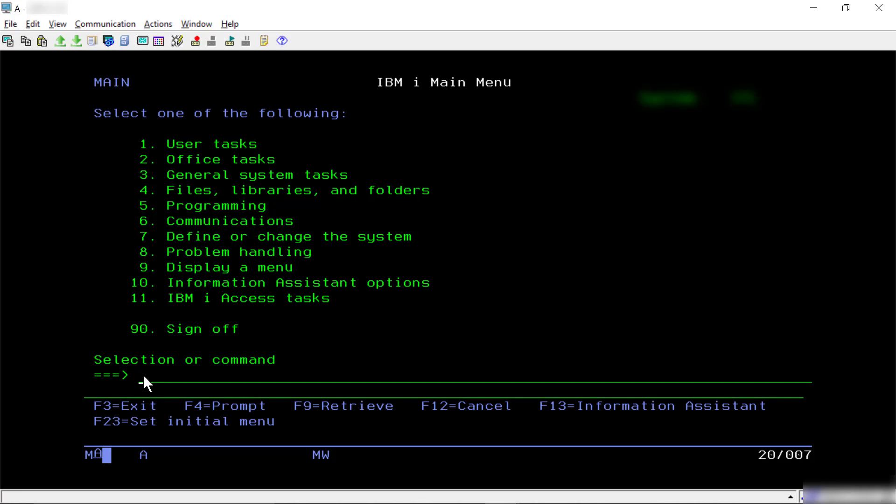
In the 5250 session, start the IBM i FTP server with STRTCPSVR using server application *FTP
{"action": "key", "text": "alt+Tab"}
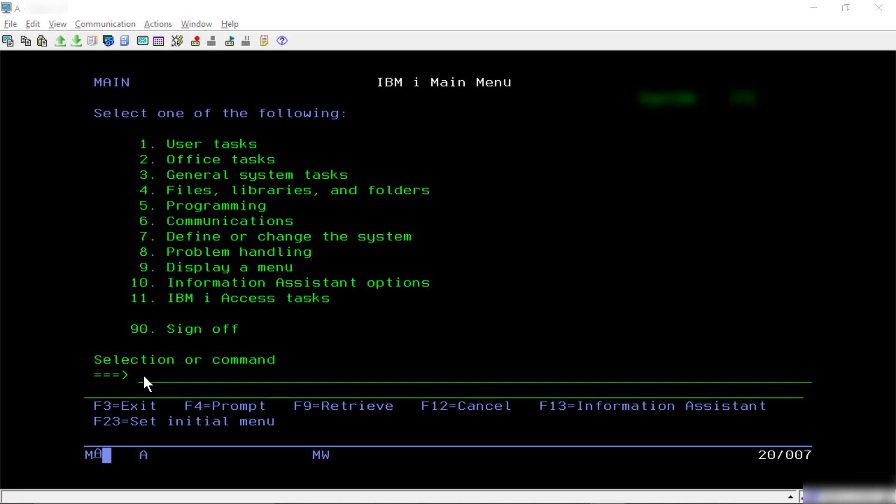
{"action": "key", "text": "alt+Tab"}
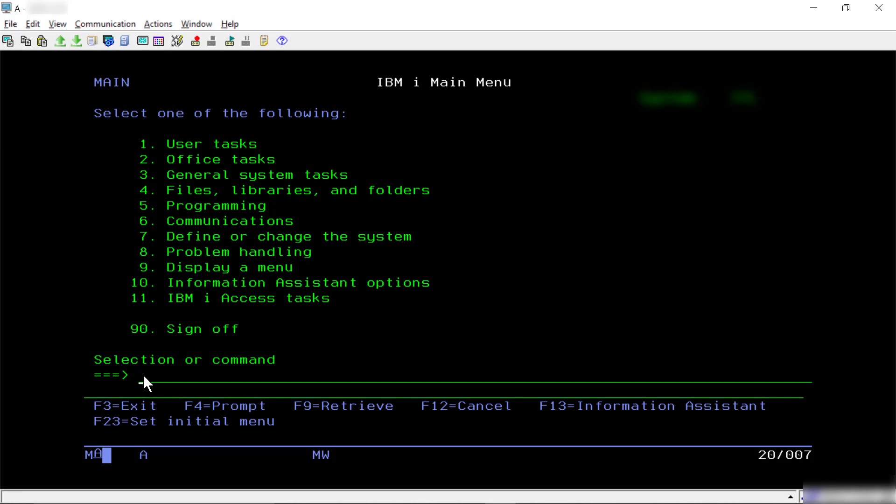
{"action": "type", "text": "STRTCPSVR"}
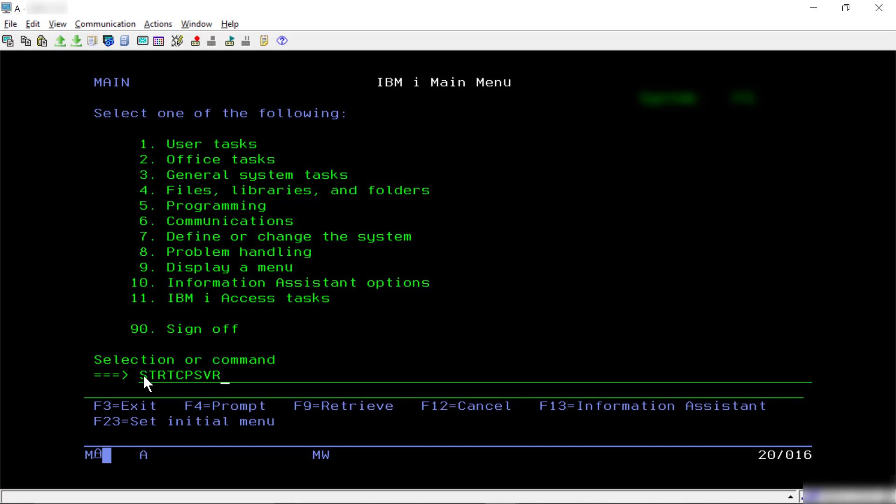
{"action": "key", "text": "F4"}
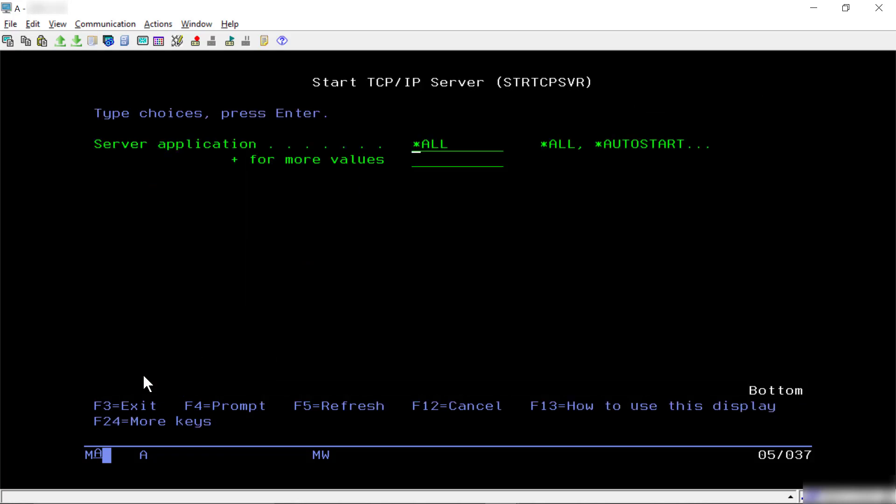
{"action": "key", "text": "F4"}
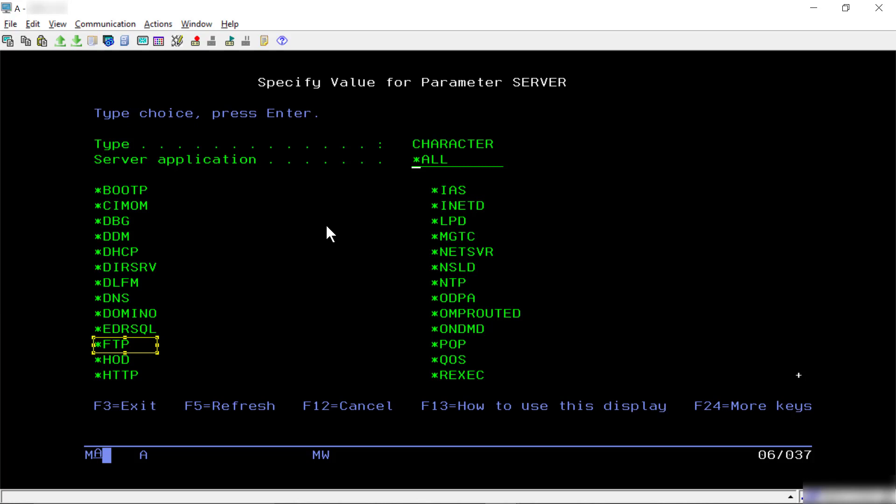
{"action": "left_click", "coordinate": [430, 161]}
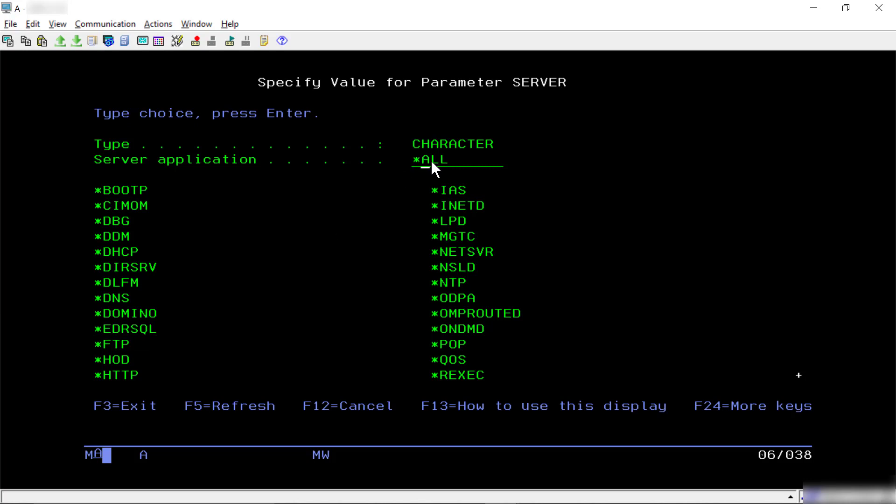
{"action": "type", "text": "FTP"}
{"action": "key", "text": "Return"}
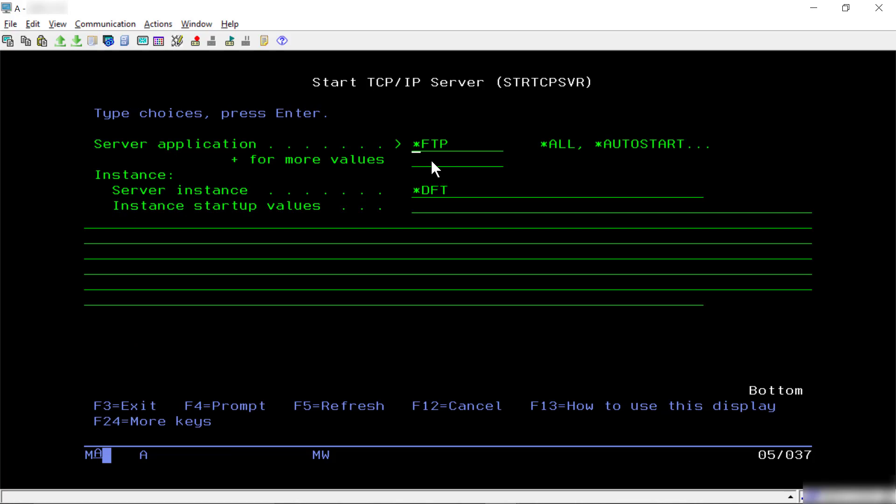
{"action": "key", "text": "Return"}
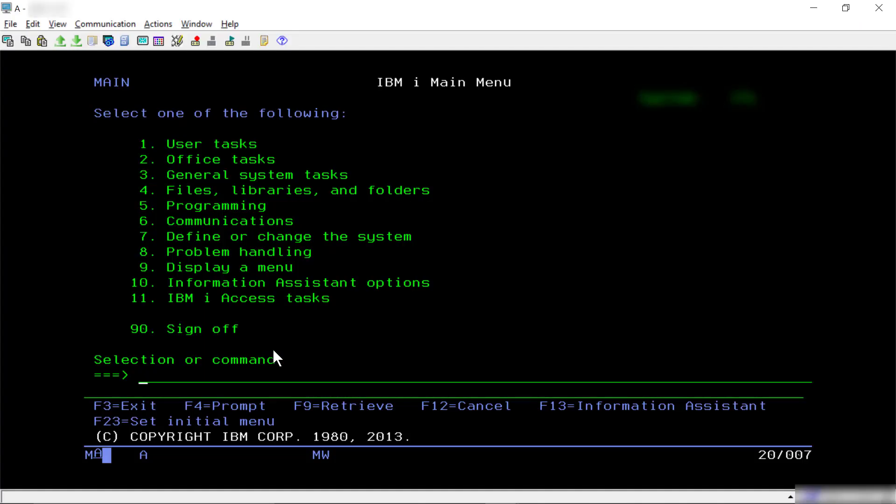
Run CHGFTPA with Initial name format *PATH and Initial directory *HOMEDIR
{"action": "type", "text": "CHGFTPA"}
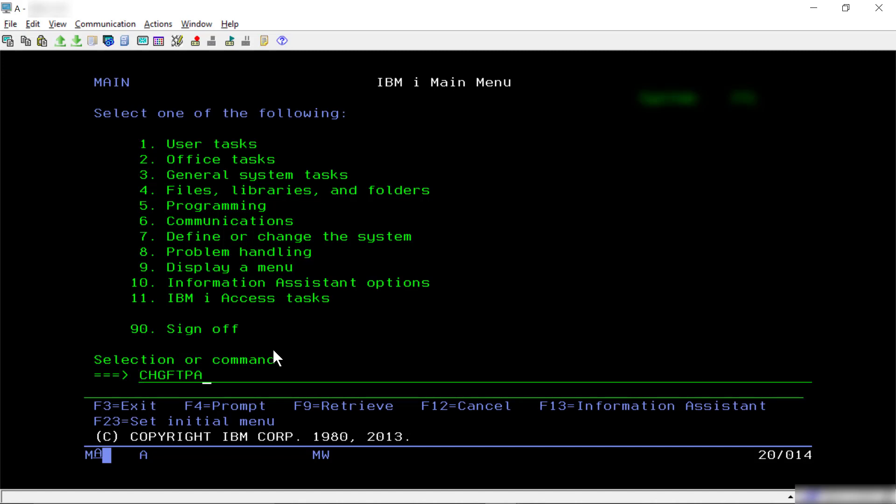
{"action": "key", "text": "Return"}
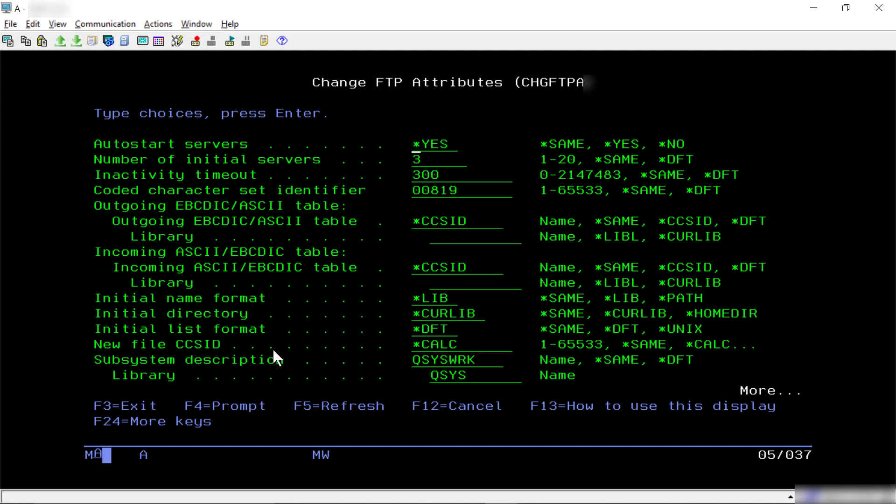
{"action": "left_click", "coordinate": [417, 301]}
{"action": "type", "text": "*path"}
{"action": "key", "text": "Right"}
{"action": "type", "text": "homedi"}
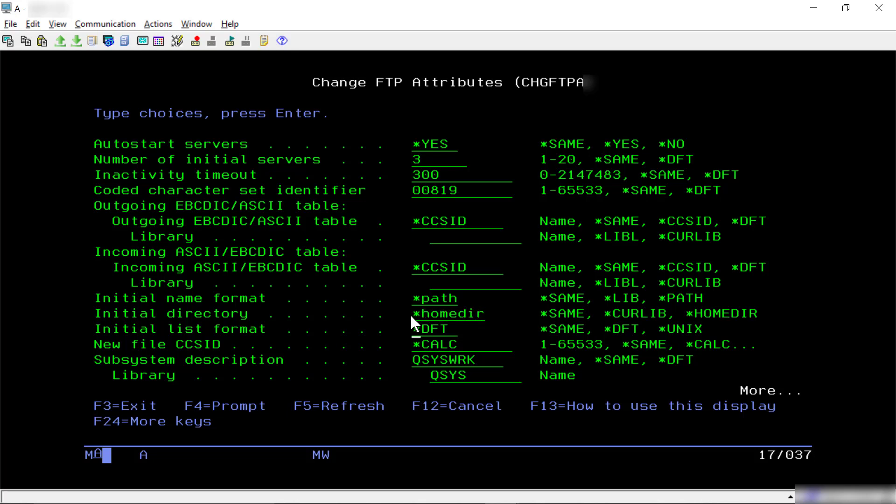
{"action": "key", "text": "Return"}
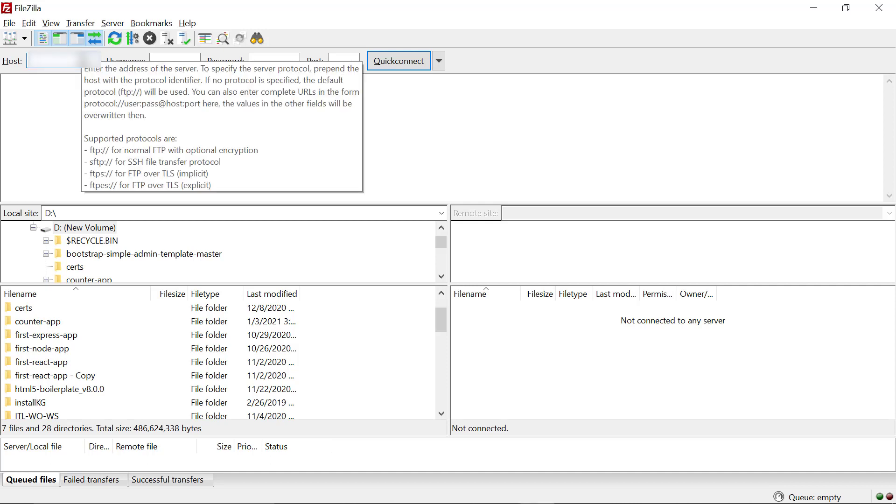
Quickconnect to the IBM i server over ftp:// with the user's username and password
{"action": "type", "text": "ftp://"}
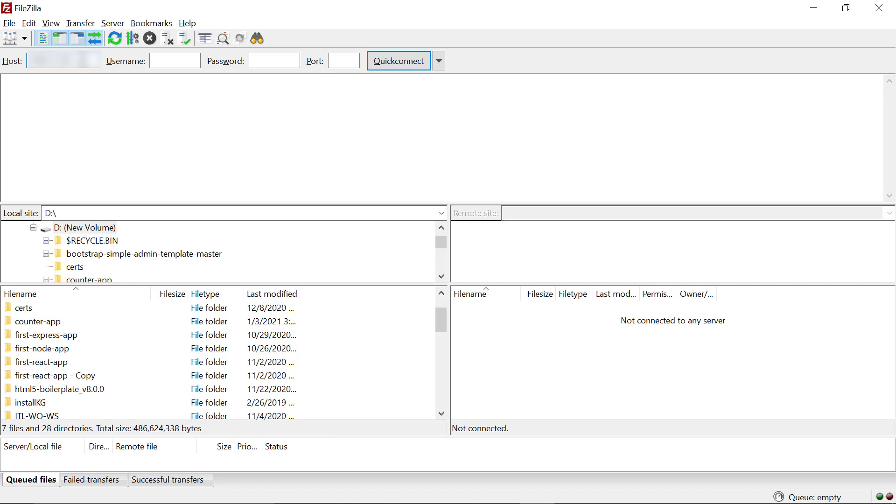
{"action": "key", "text": "Tab"}
{"action": "key", "text": "Tab"}
{"action": "type", "text": "p******"}
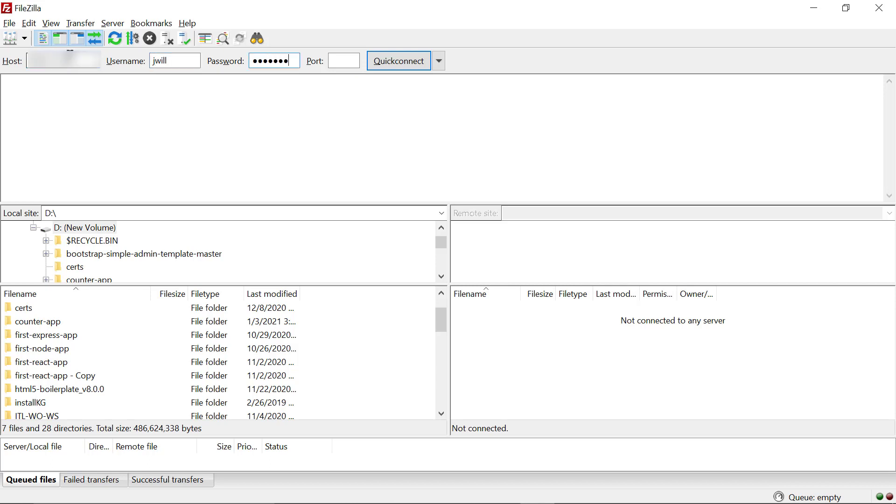
{"action": "left_click", "coordinate": [394, 61]}
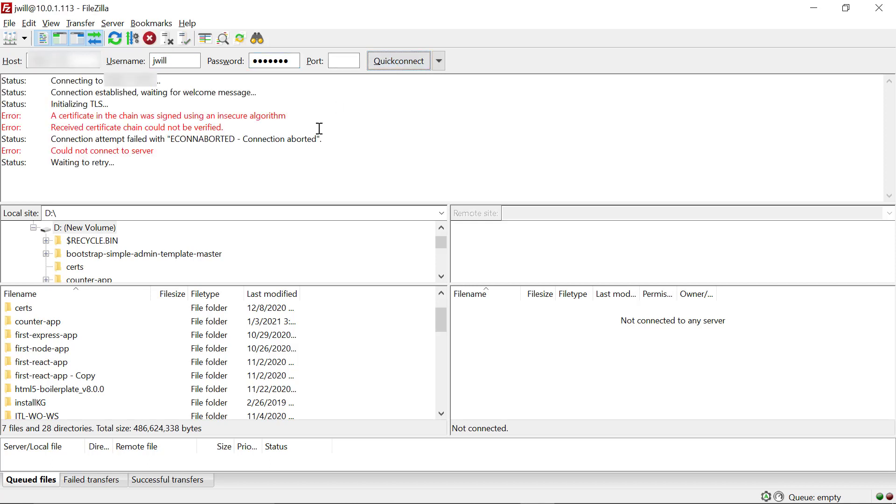
Highlight the certificate error lines in the message log, then bring up Site Manager
{"action": "left_click_drag", "start_coordinate": [223, 129], "coordinate": [29, 116]}
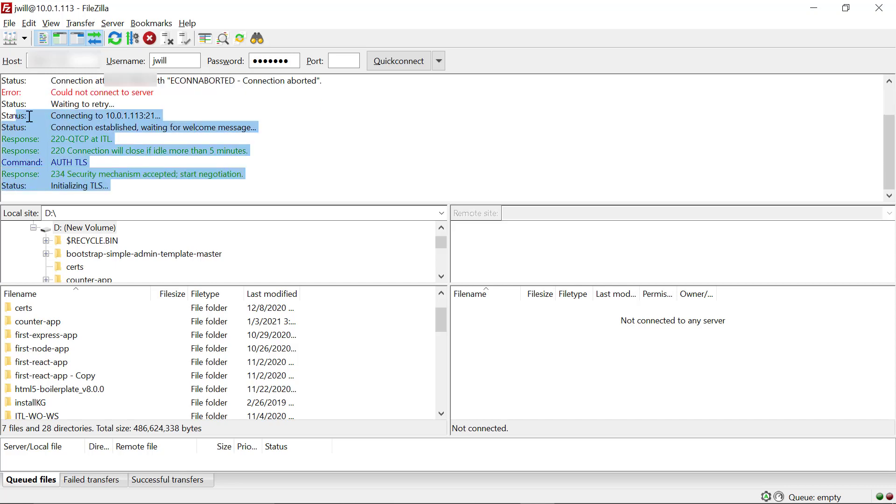
{"action": "scroll", "coordinate": [46, 119], "scroll_direction": "up", "scroll_amount": 3}
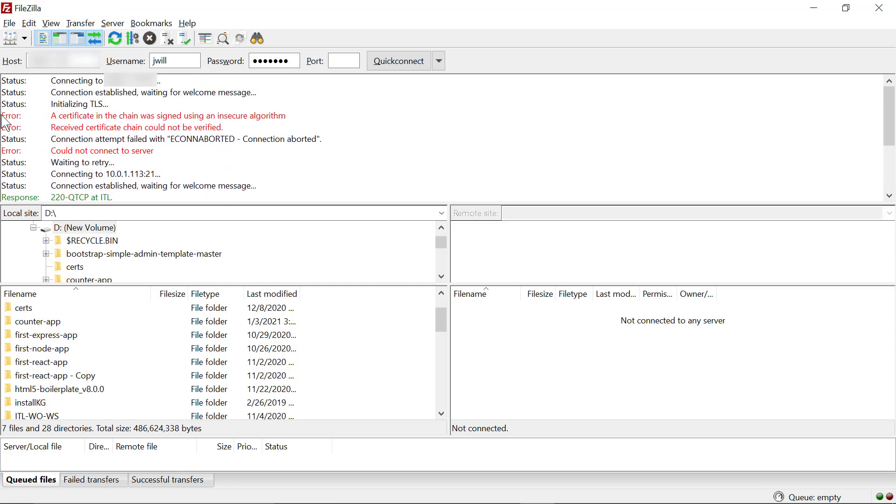
{"action": "left_click_drag", "start_coordinate": [2, 116], "coordinate": [248, 129]}
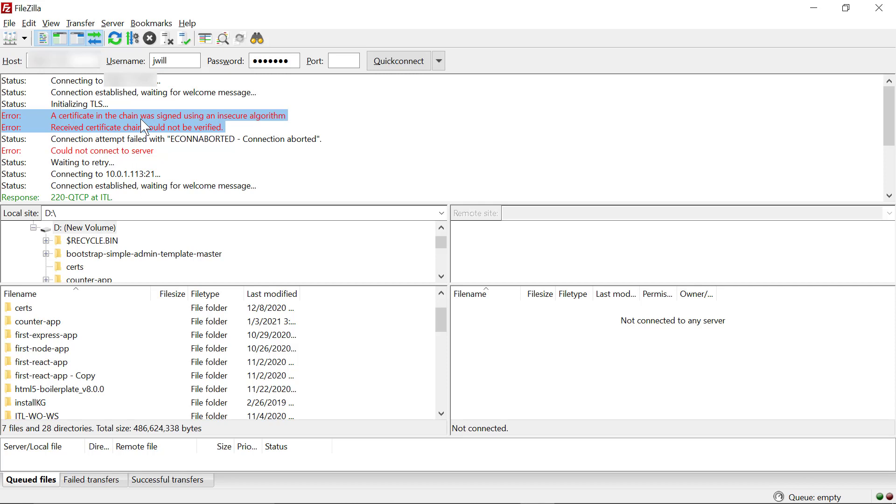
{"action": "key", "text": "ctrl+s"}
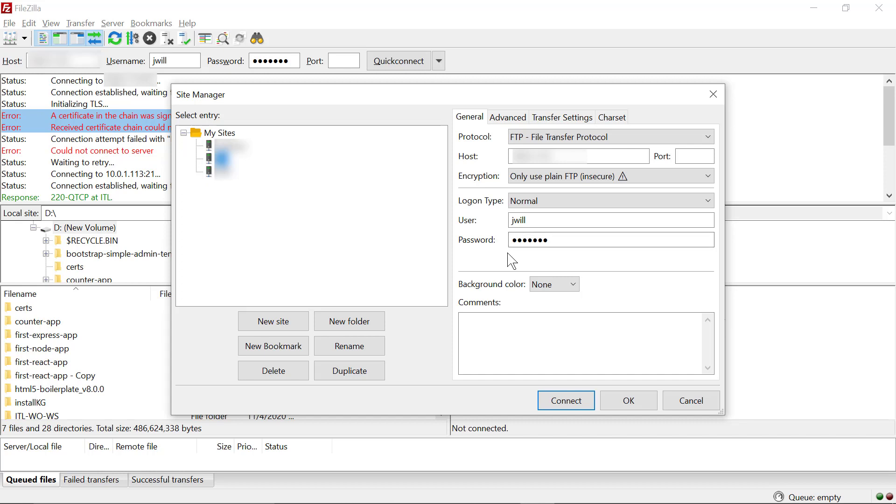
Connect with the saved site using 'Only use plain FTP (insecure)' encryption
{"action": "left_click", "coordinate": [704, 176]}
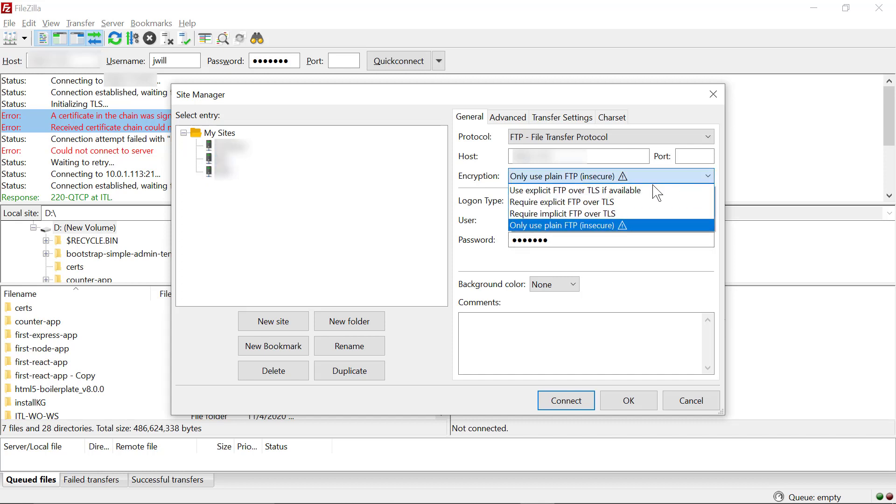
{"action": "left_click", "coordinate": [620, 227]}
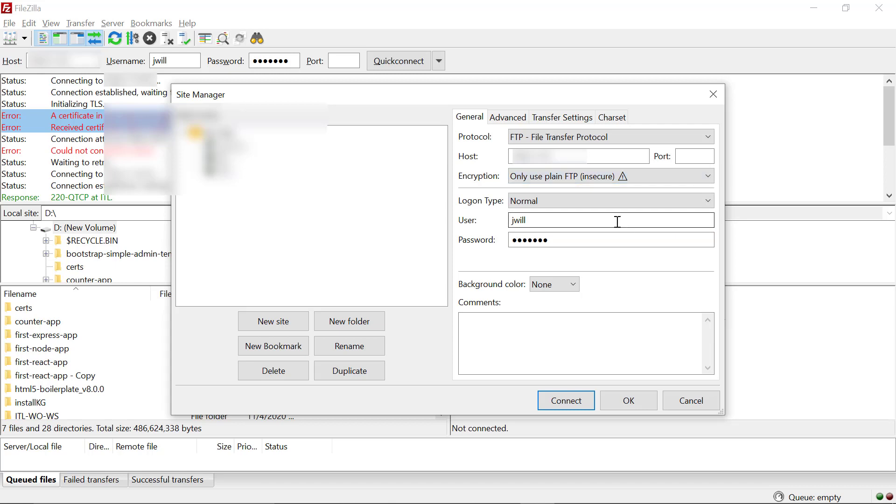
{"action": "left_click", "coordinate": [566, 400]}
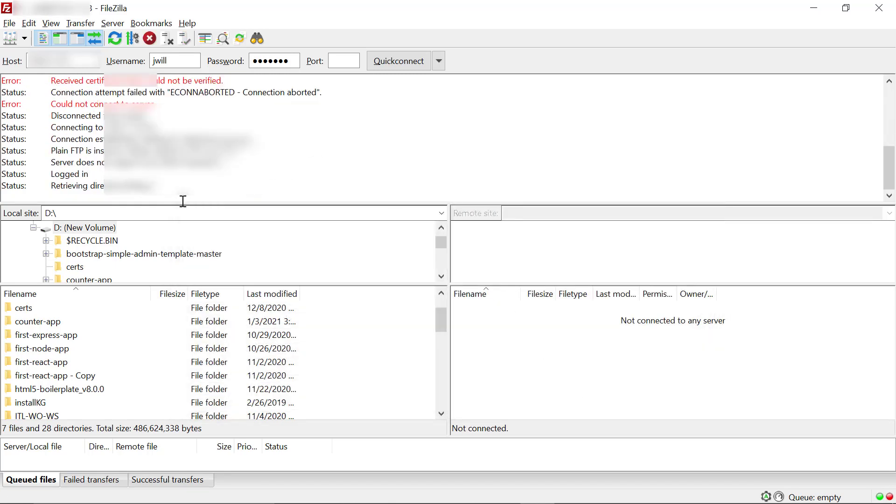
Browse into the remote QIBM folder and return to the root IFS directory
{"action": "scroll", "coordinate": [599, 348], "scroll_direction": "down", "scroll_amount": 5}
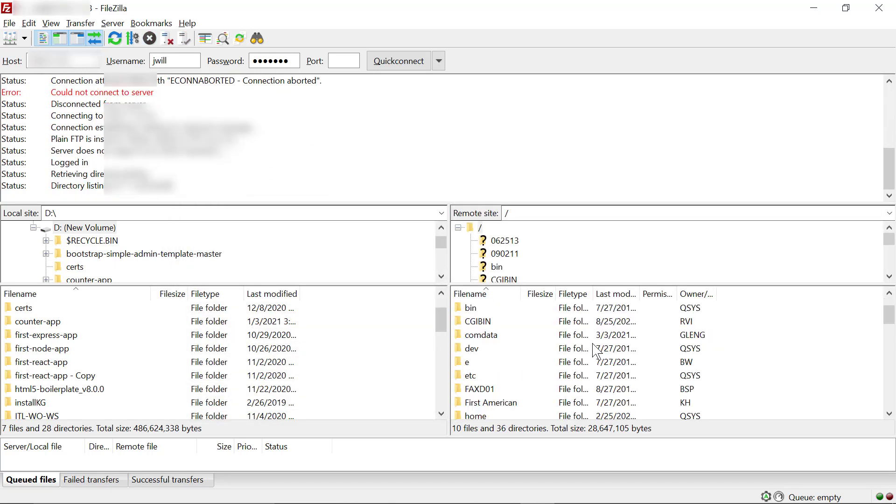
{"action": "scroll", "coordinate": [597, 346], "scroll_direction": "down", "scroll_amount": 2}
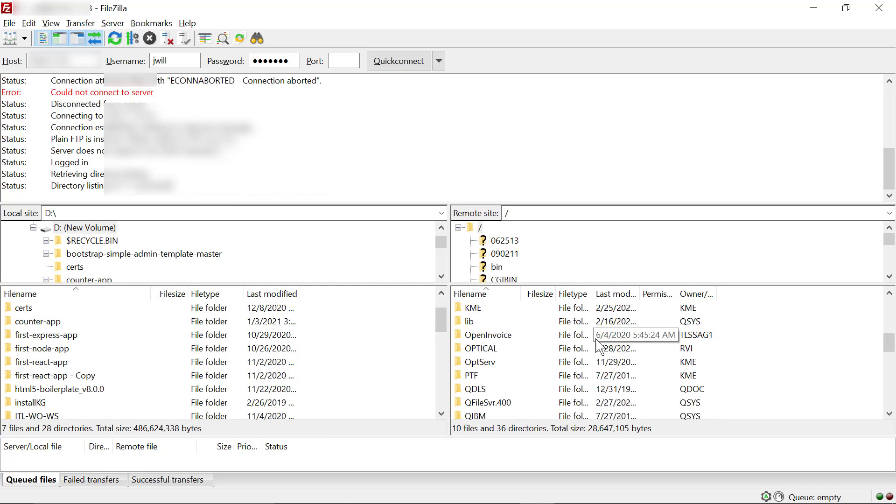
{"action": "double_click", "coordinate": [474, 377]}
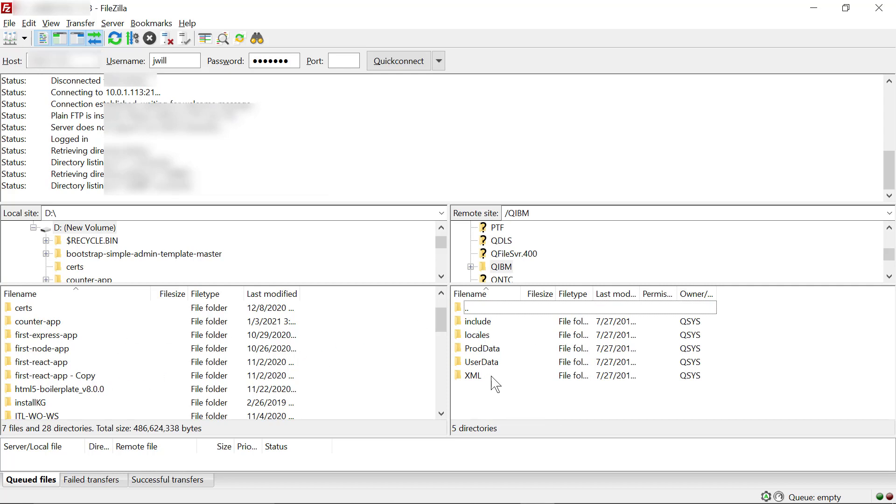
{"action": "double_click", "coordinate": [469, 309]}
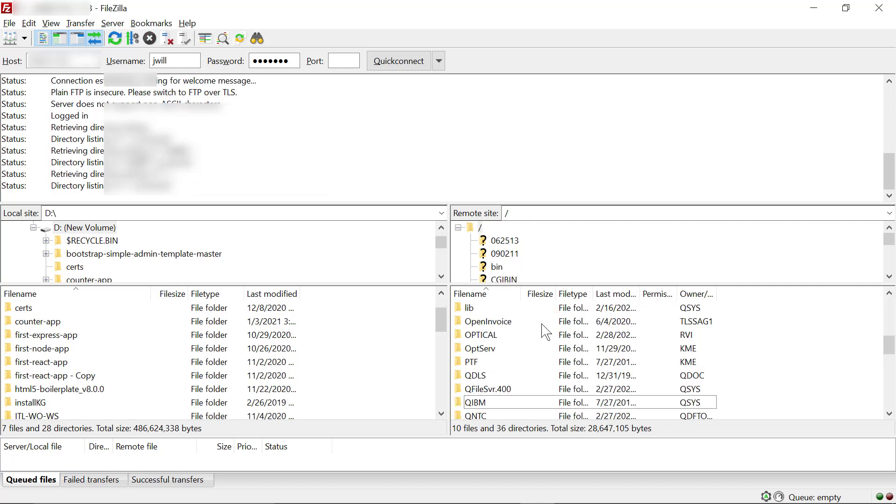